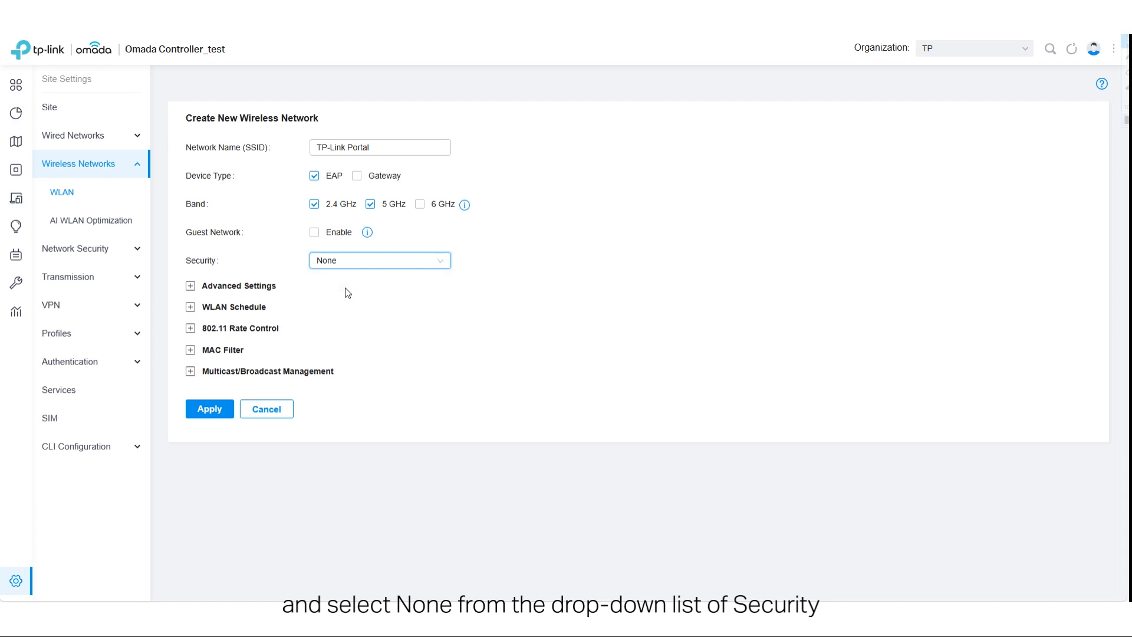
Step: Apply the new TP-Link Portal wireless network with security set to None
click(226, 414)
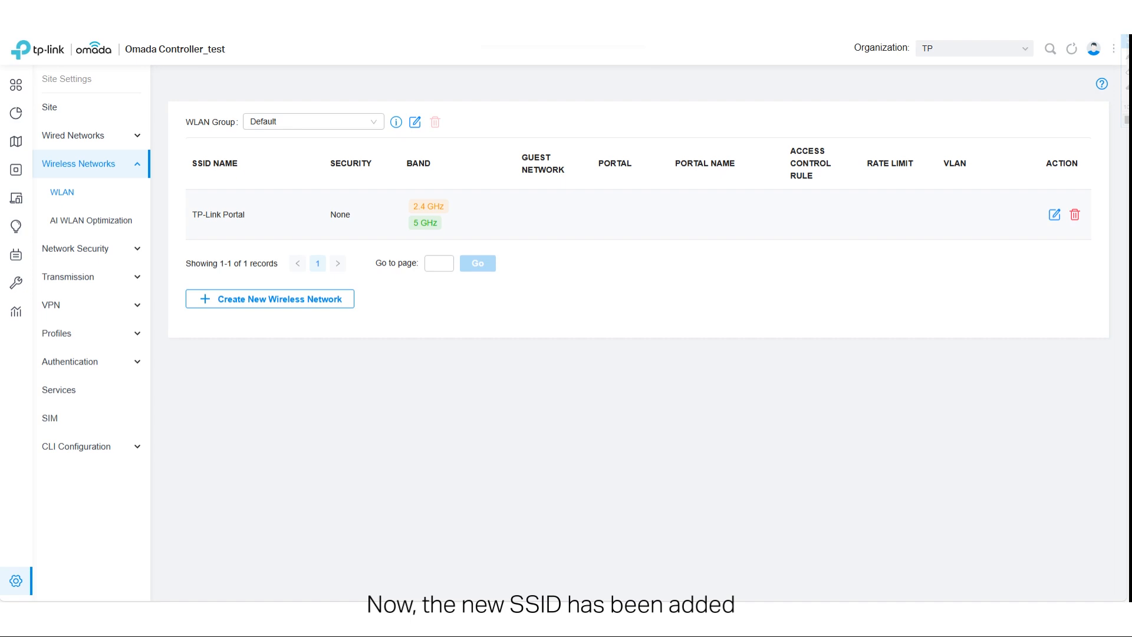
Step: Create a new authentication portal named "tplink hotspot" in the site settings and enable it
click(16, 580)
click(74, 314)
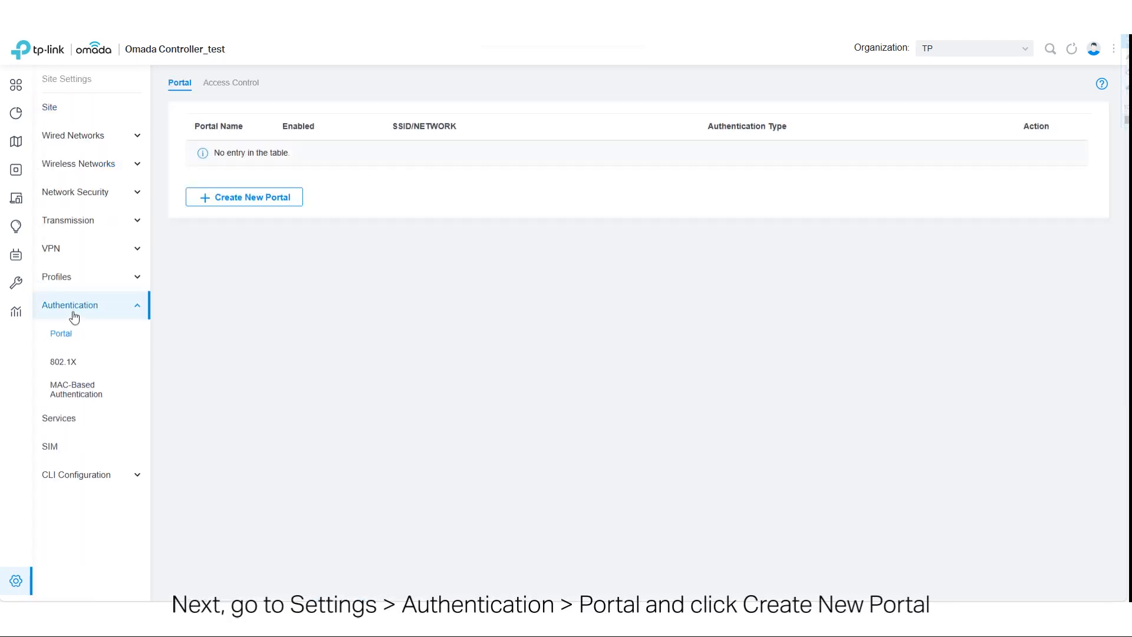
click(224, 197)
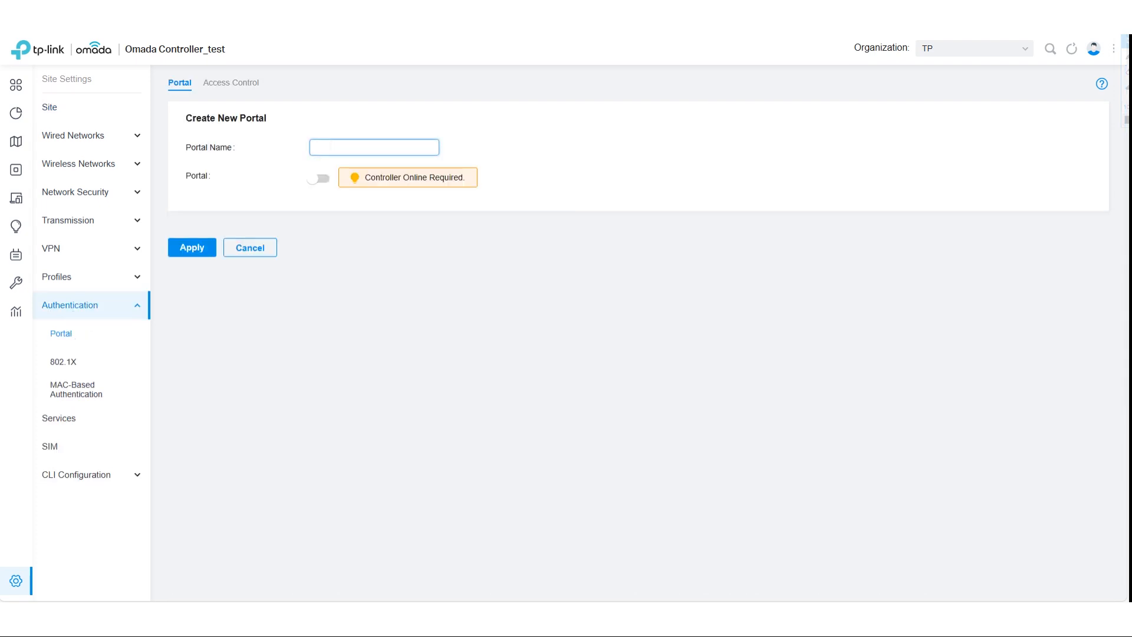
text(tpli)
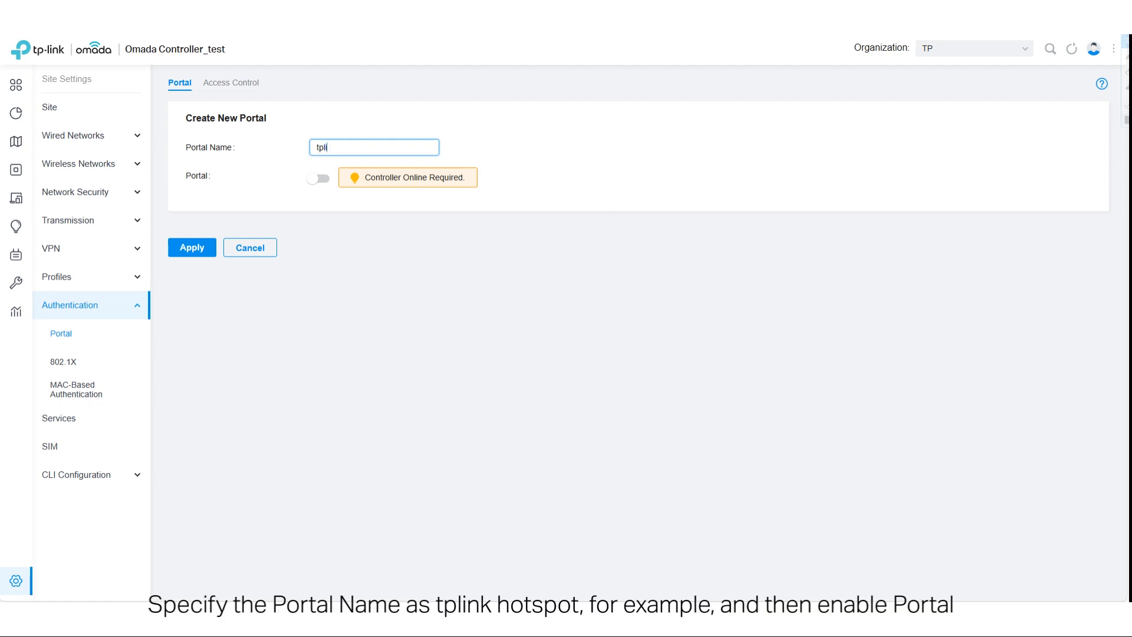
text(nk hotspot)
click(317, 181)
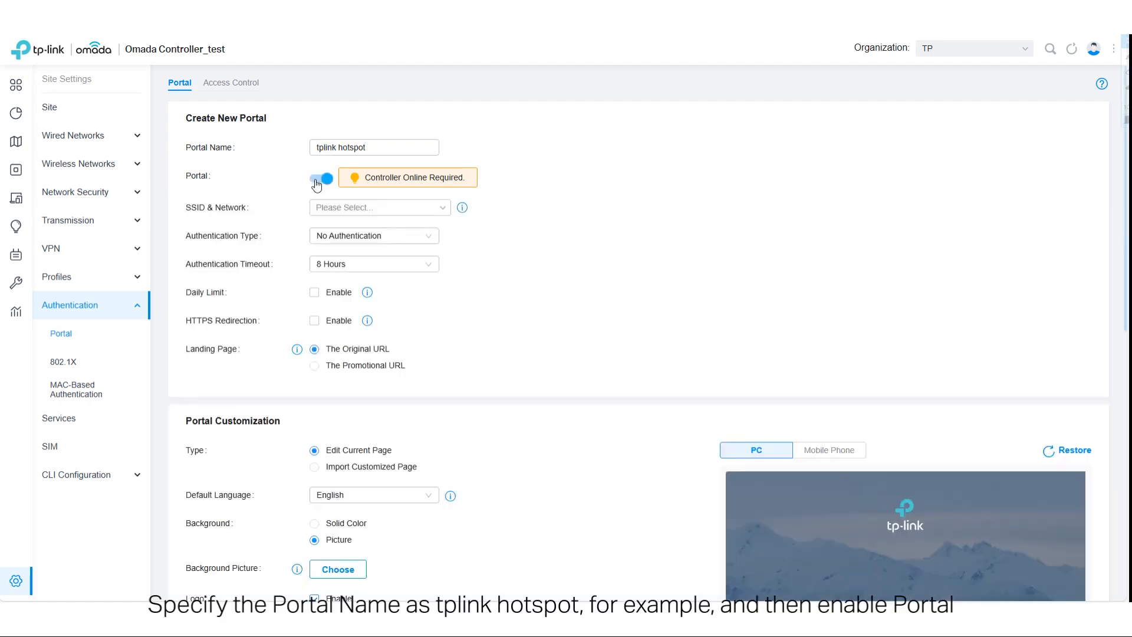
Step: Assign the TP-Link Portal SSID from the Default WLAN group to the portal
click(331, 208)
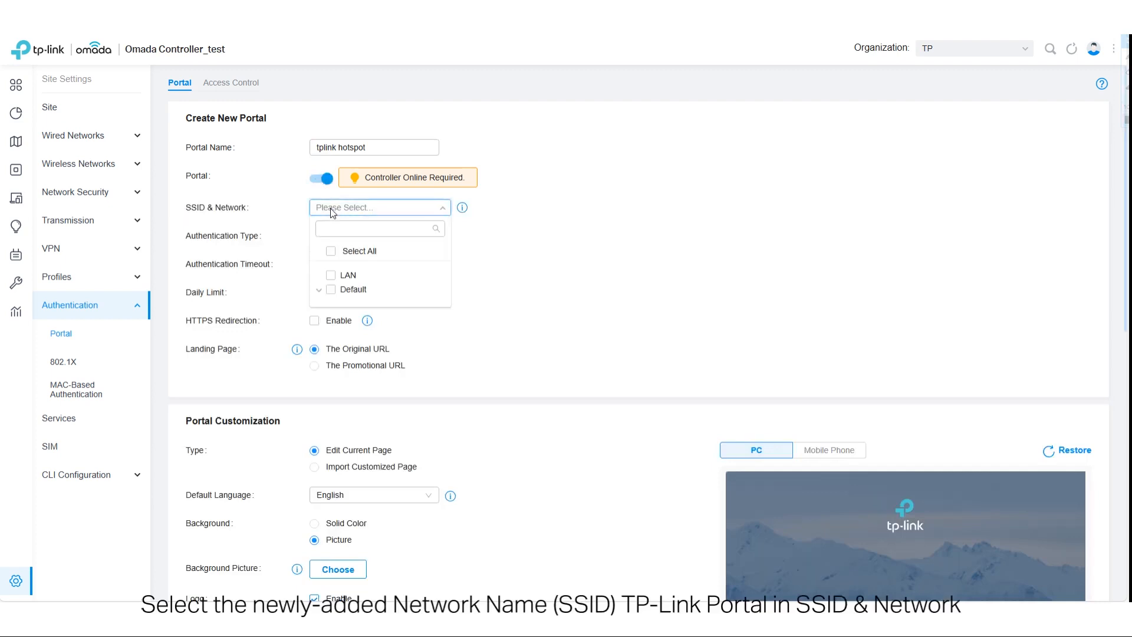
click(319, 290)
click(341, 304)
click(505, 277)
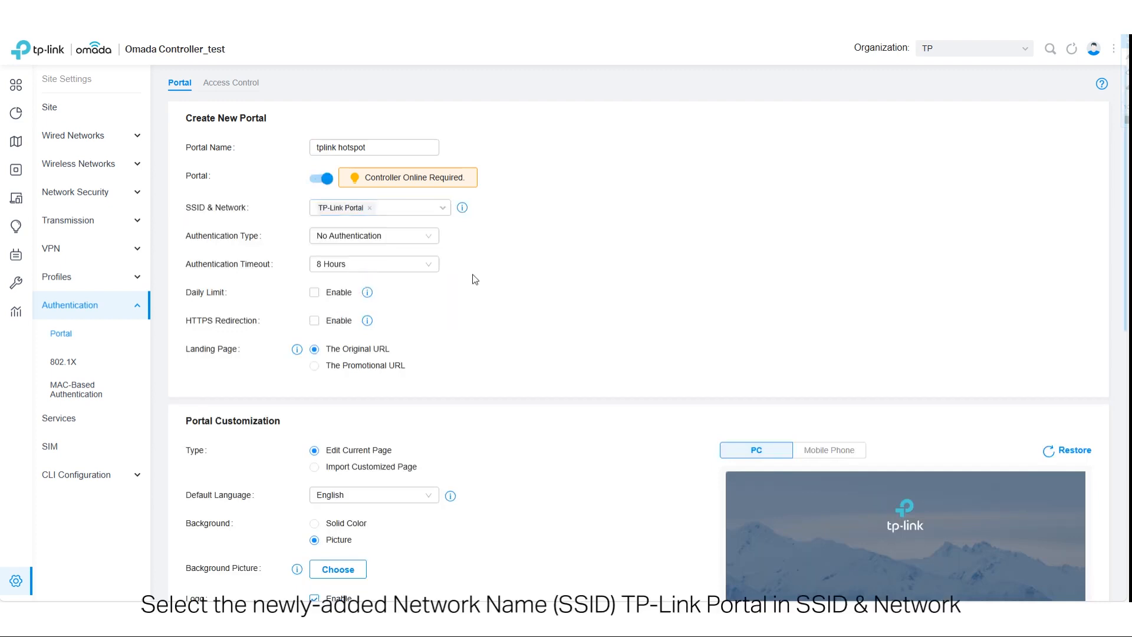
Step: Set the portal's authentication type to Hotspot with Voucher as the type
click(396, 244)
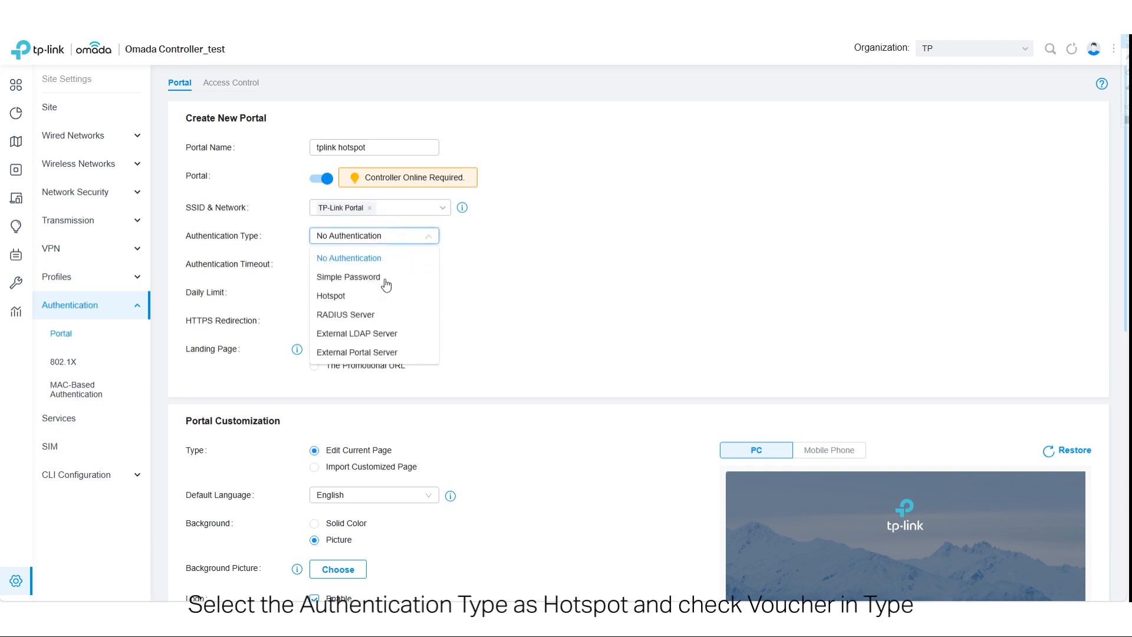
click(345, 297)
click(315, 265)
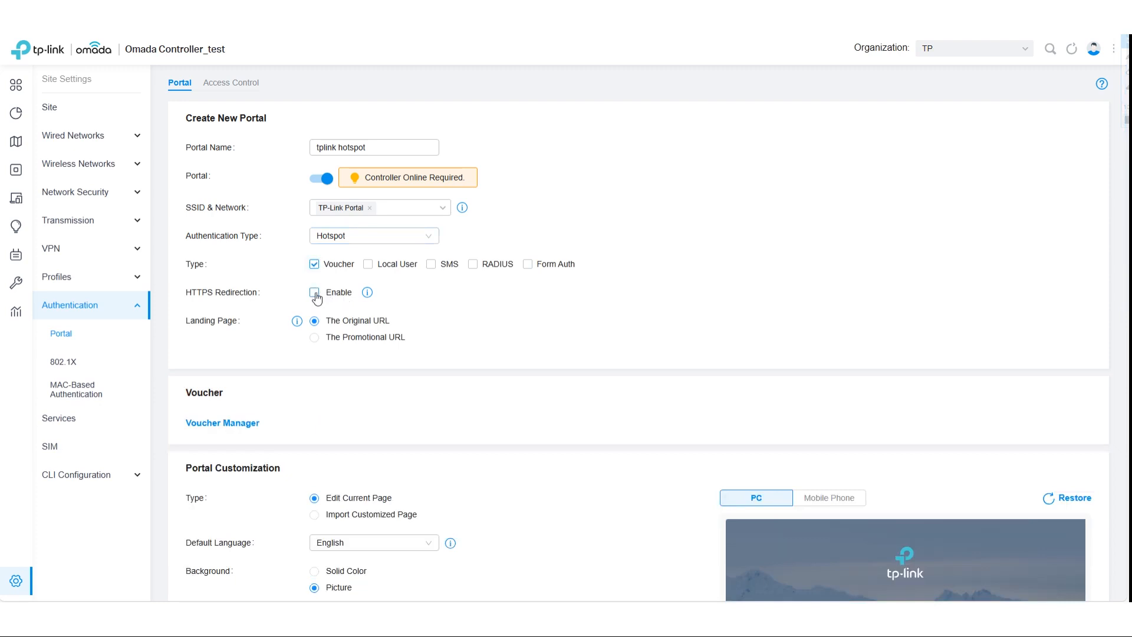
click(315, 295)
click(314, 337)
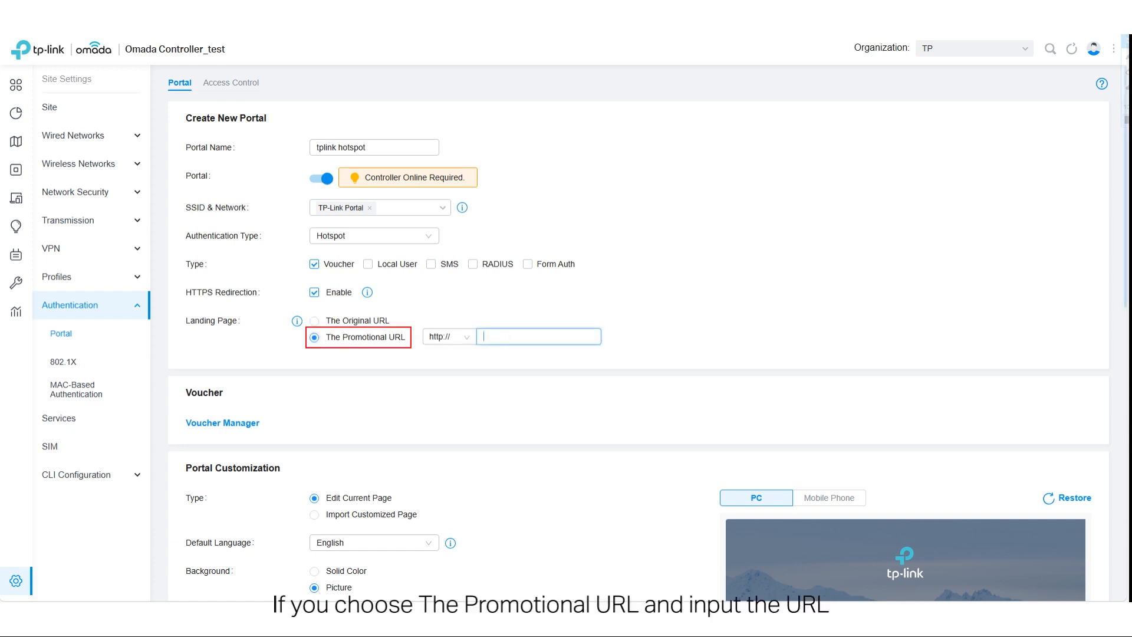
text(www.tp-link.com/en/)
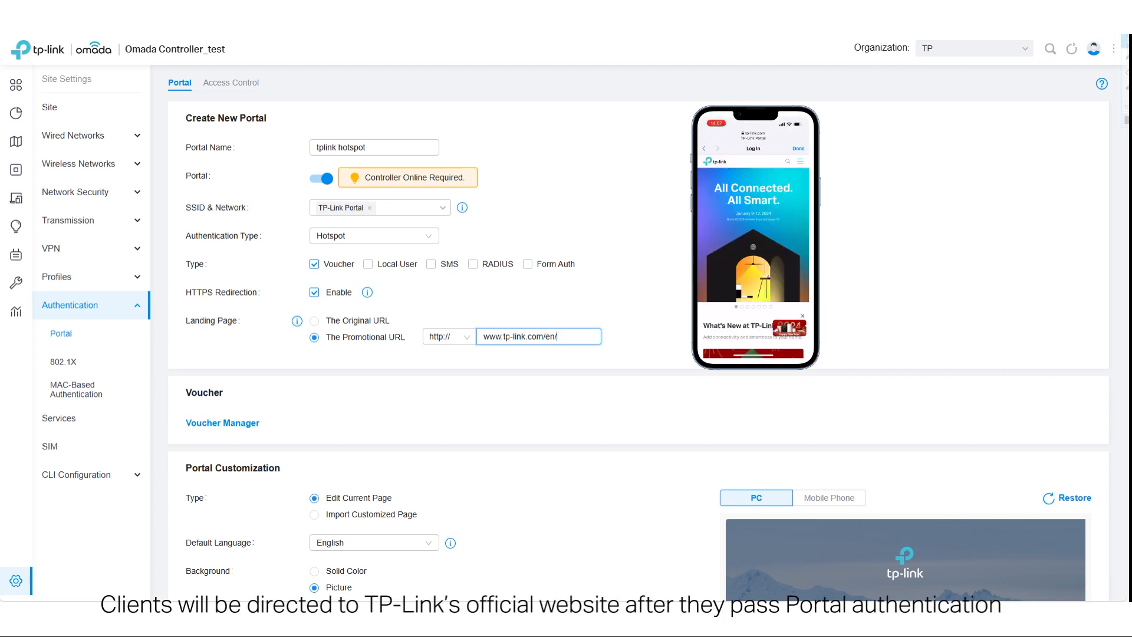
scroll(517, 455, down, 10)
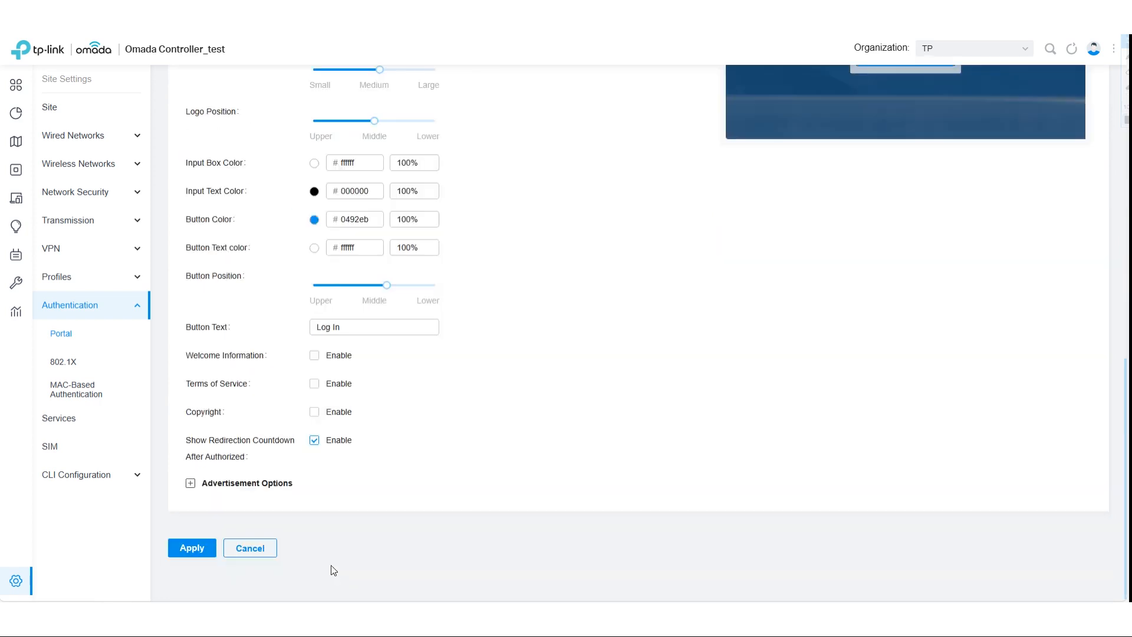
click(193, 550)
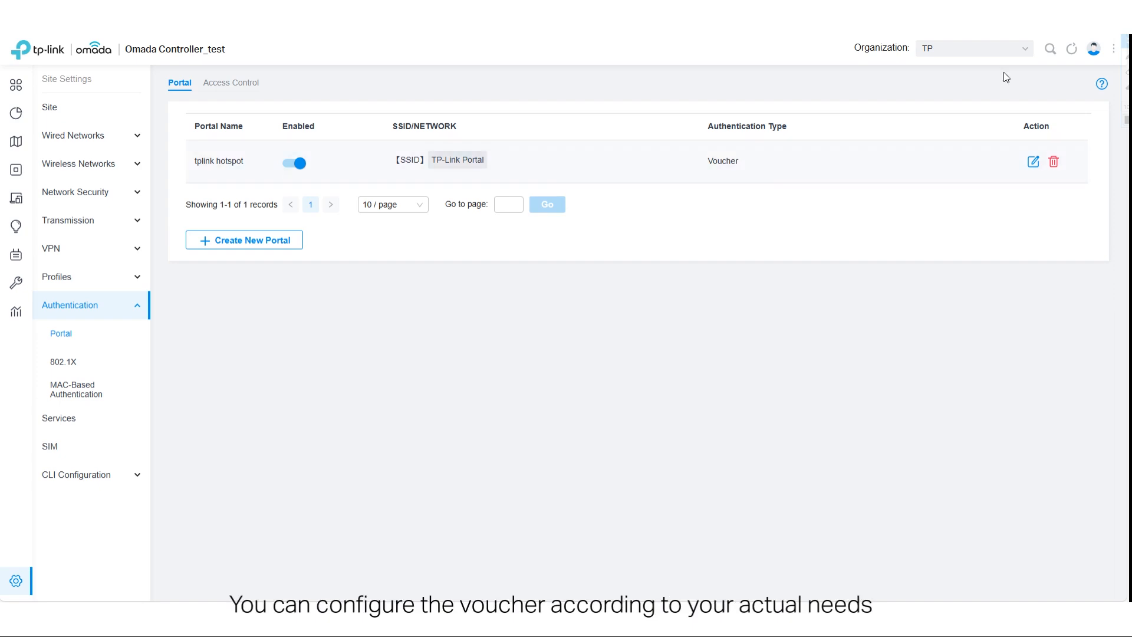
Step: Start a new vouchers group in Hotspot Manager and name it "TP-Link Voucher"
click(971, 50)
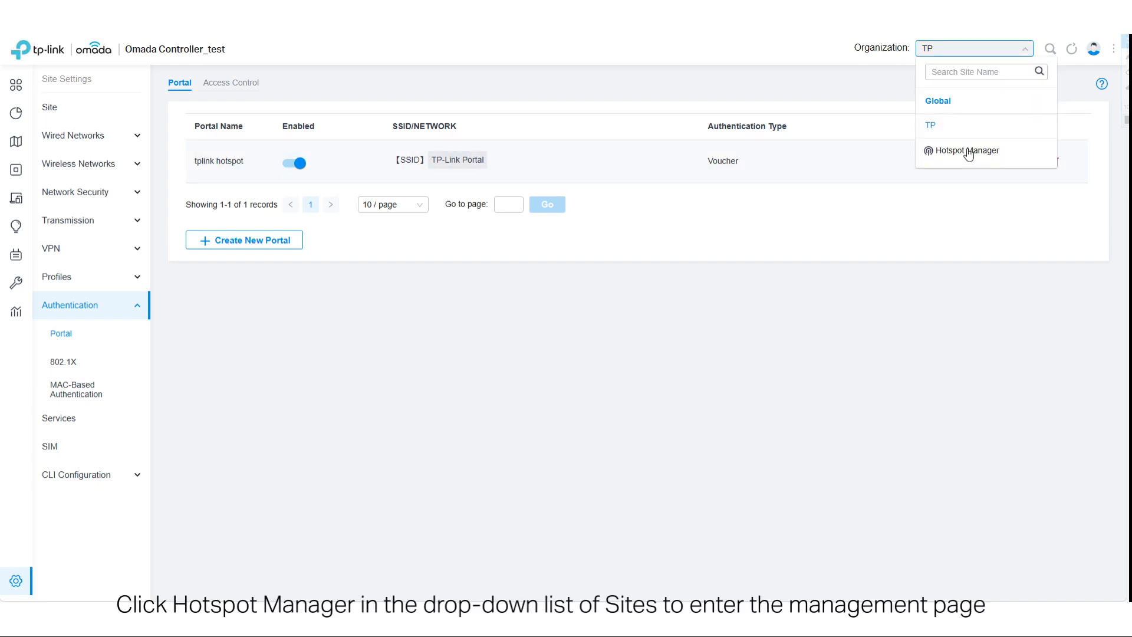
click(968, 151)
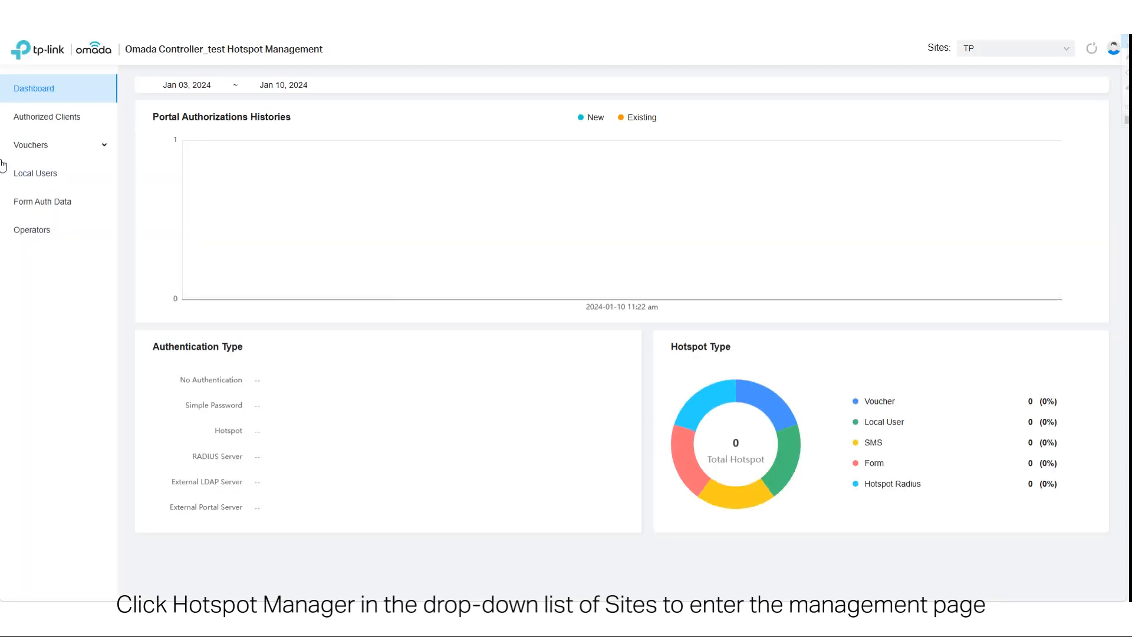
click(29, 154)
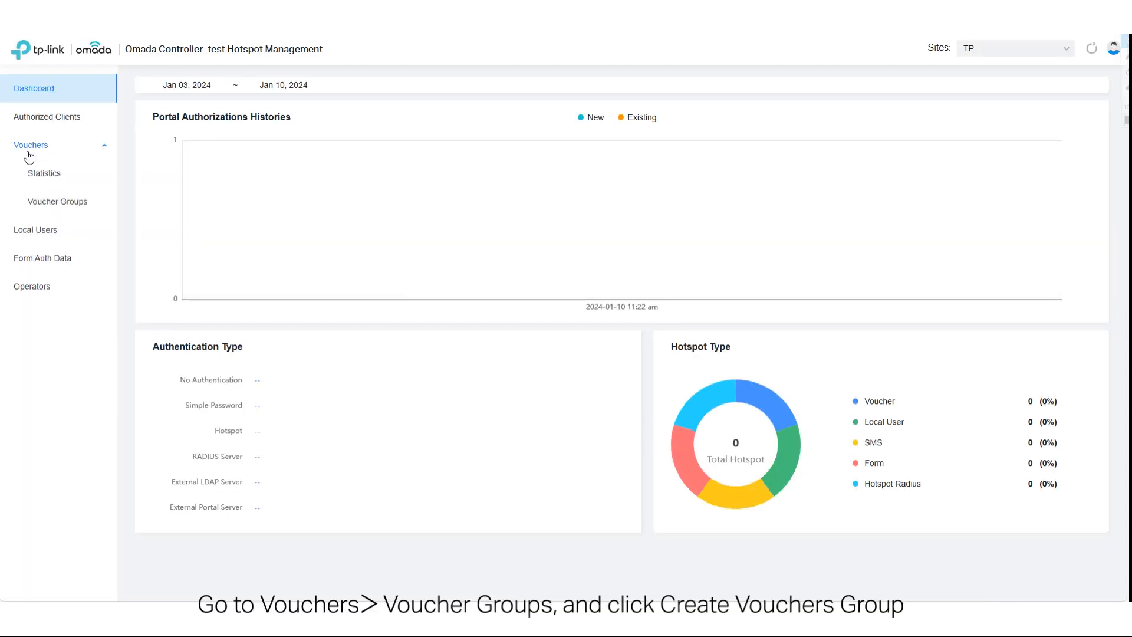
click(61, 204)
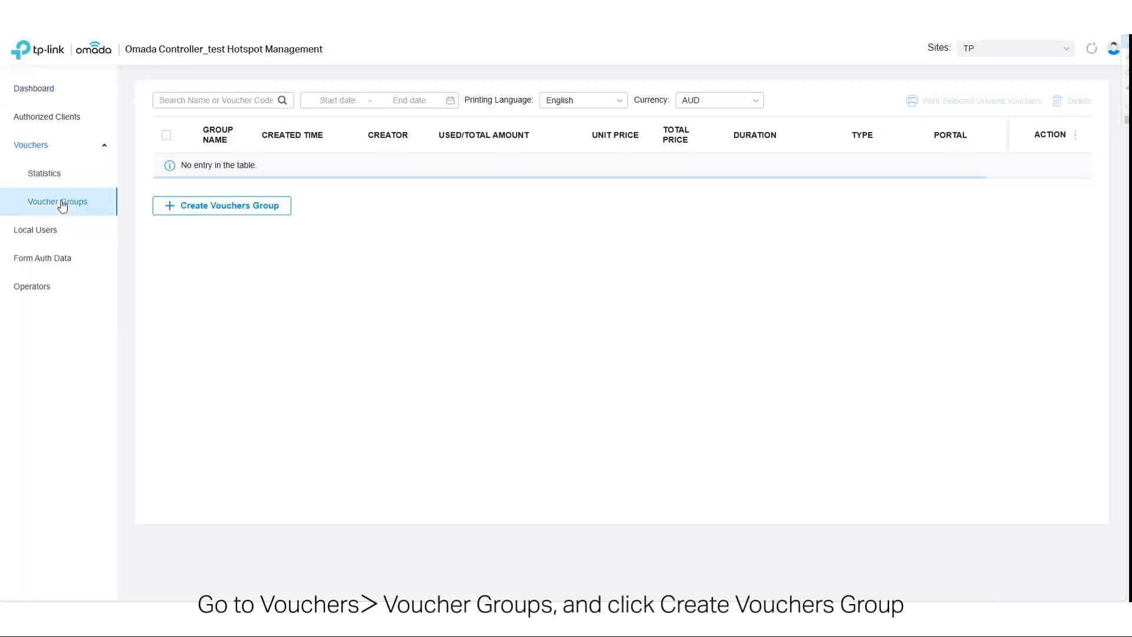
click(164, 206)
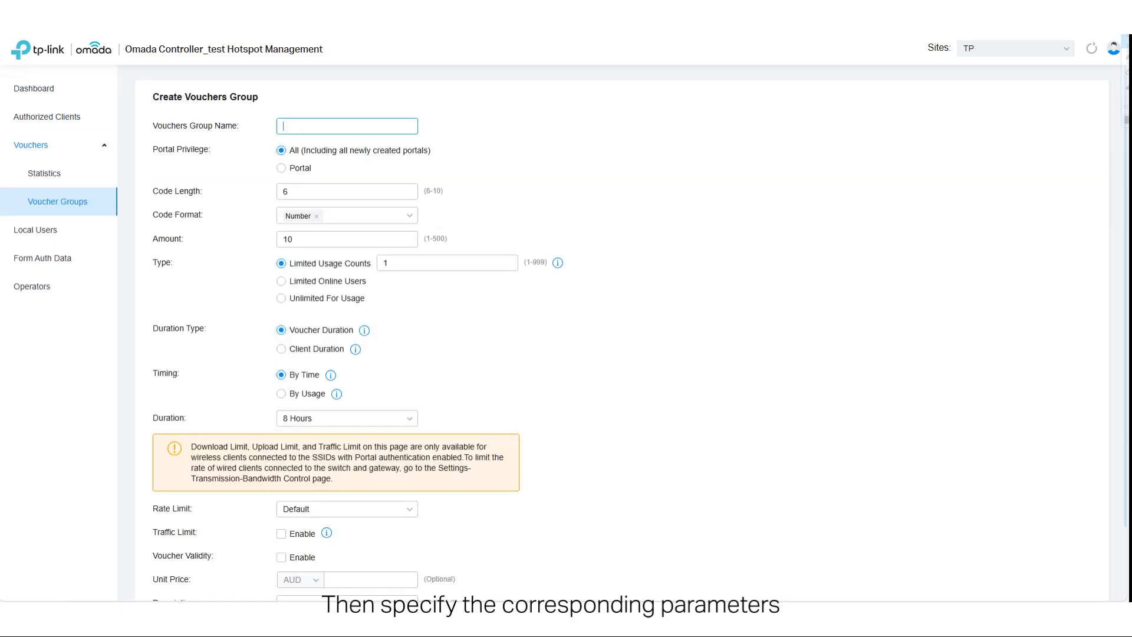
text(TP-Li)
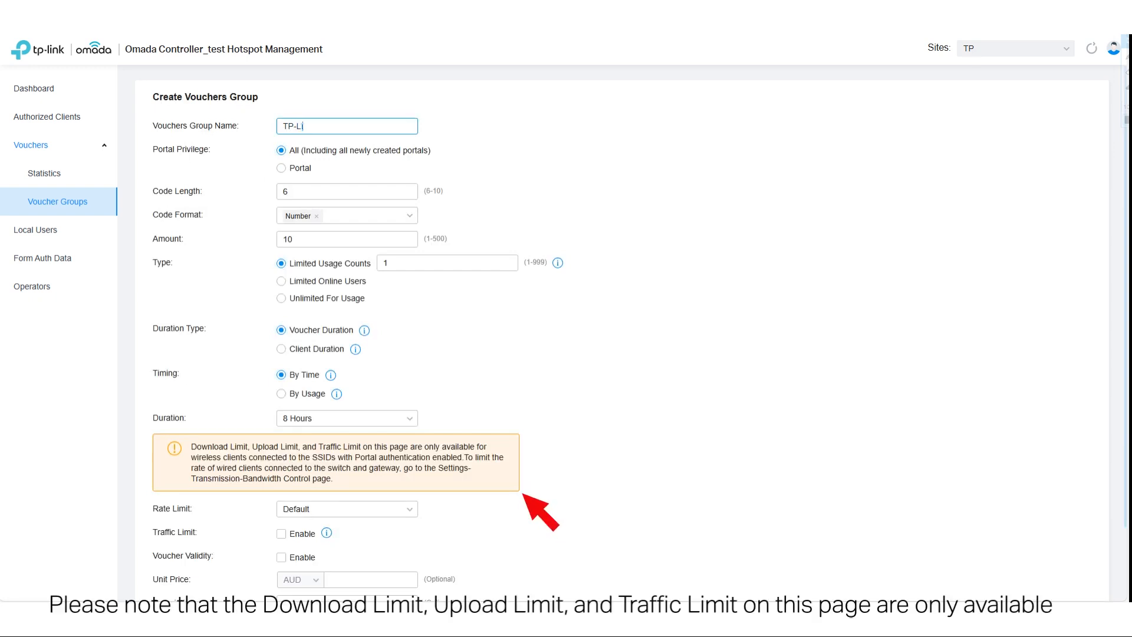
text(nk Vo)
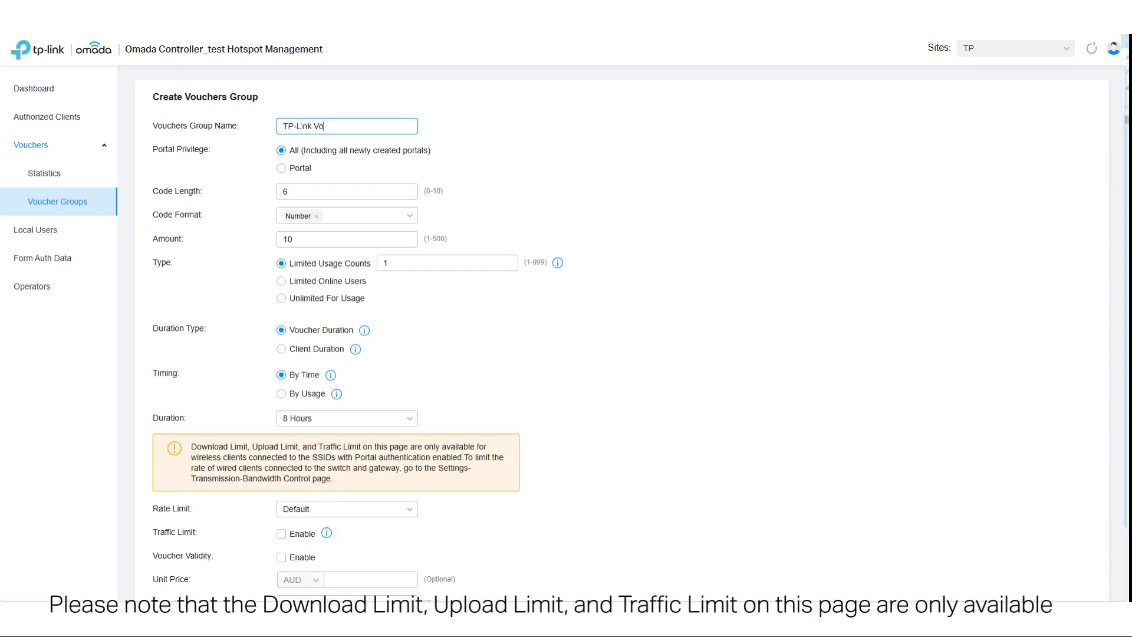
text(ucher)
Step: Set the vouchers group's portal privilege to Portal, with all portals selected
click(285, 172)
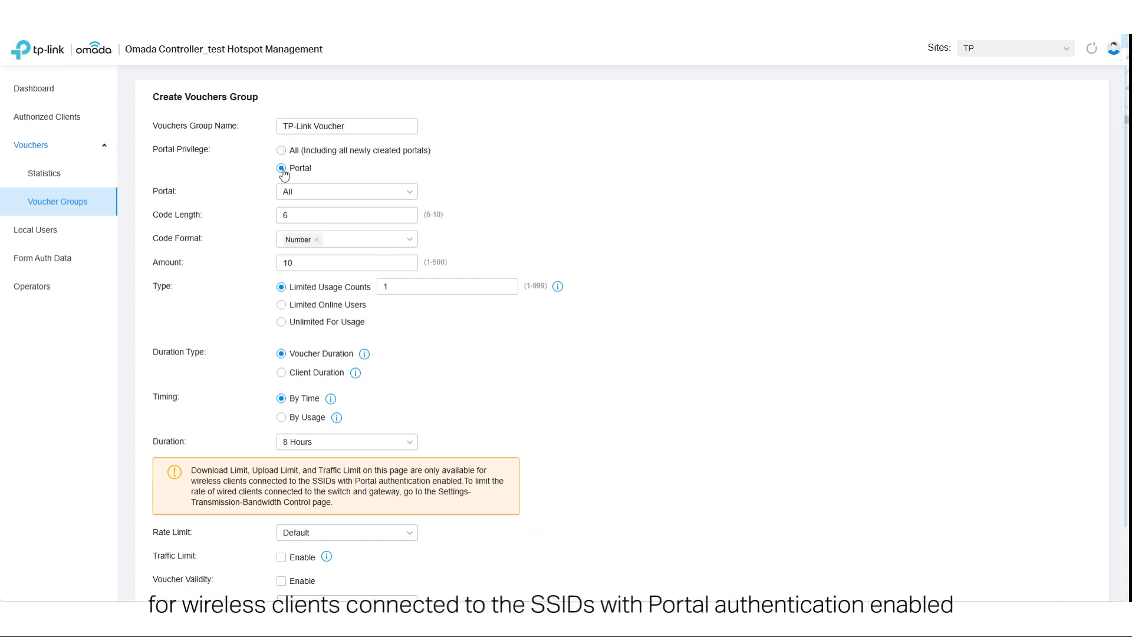
click(311, 197)
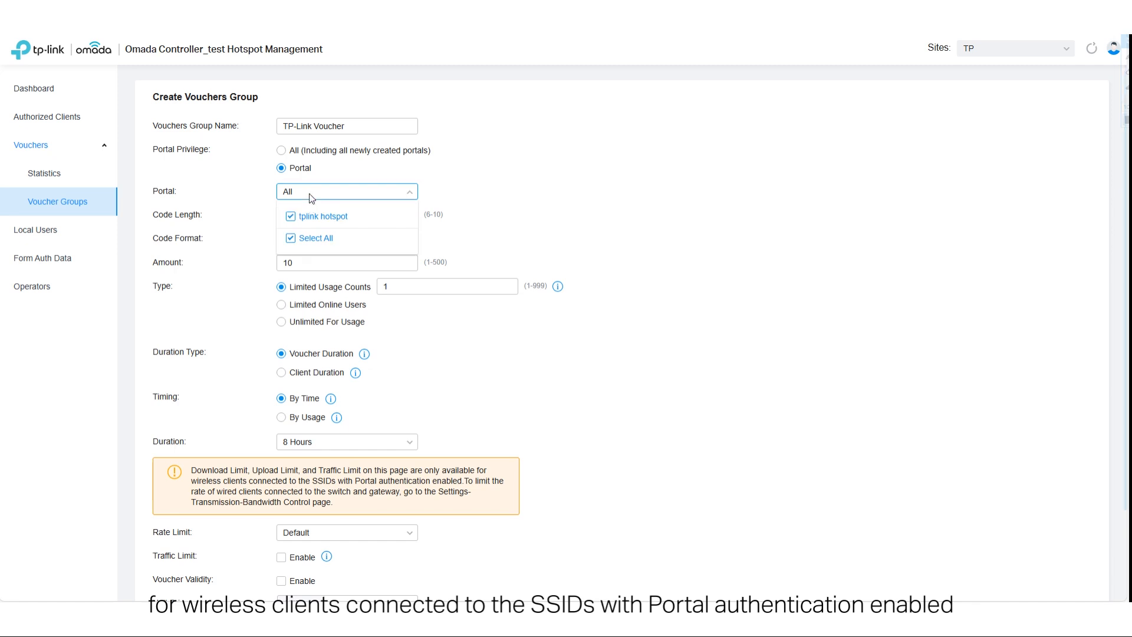
click(374, 192)
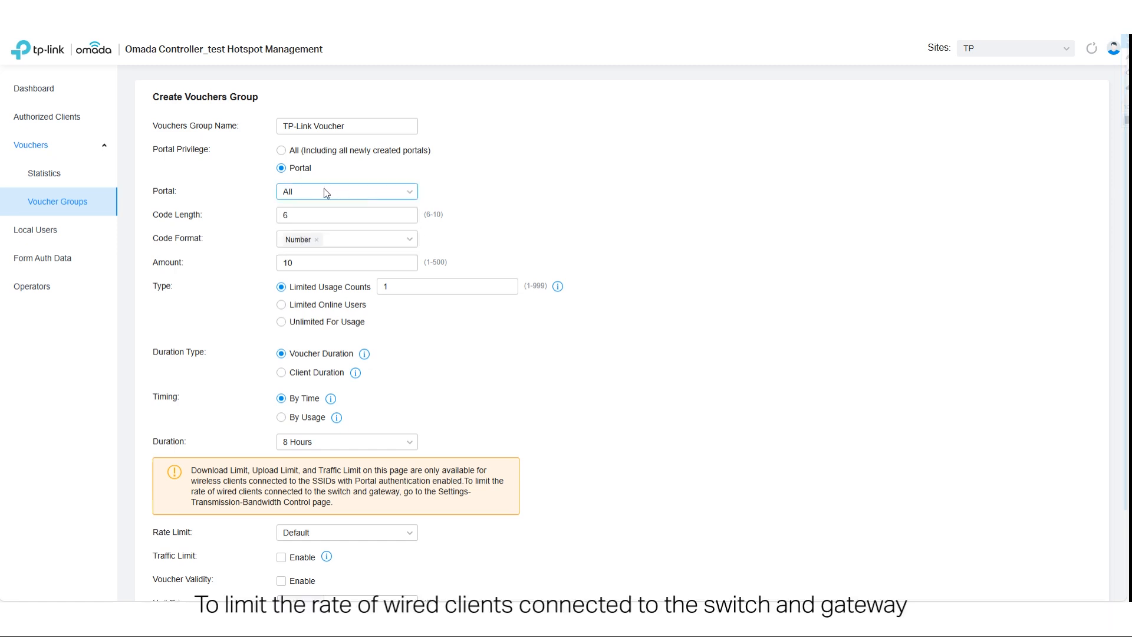
Step: Set the vouchers' code length to 8, the amount to 5 and the limited usage counts to 5
click(327, 215)
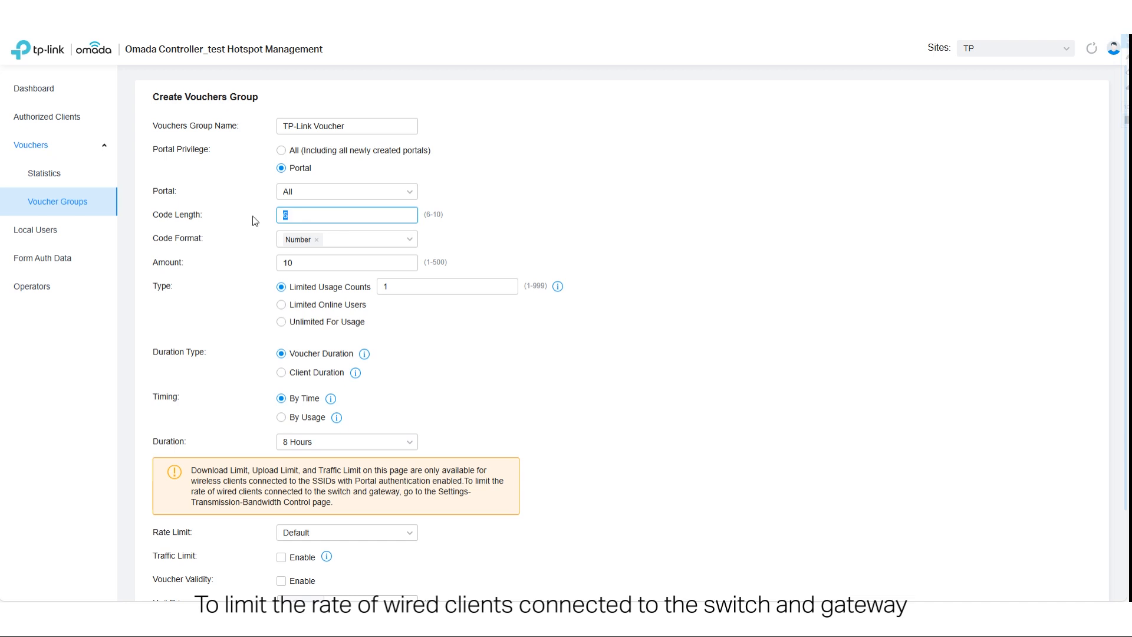
text(8)
click(322, 263)
drag(296, 263, 280, 264)
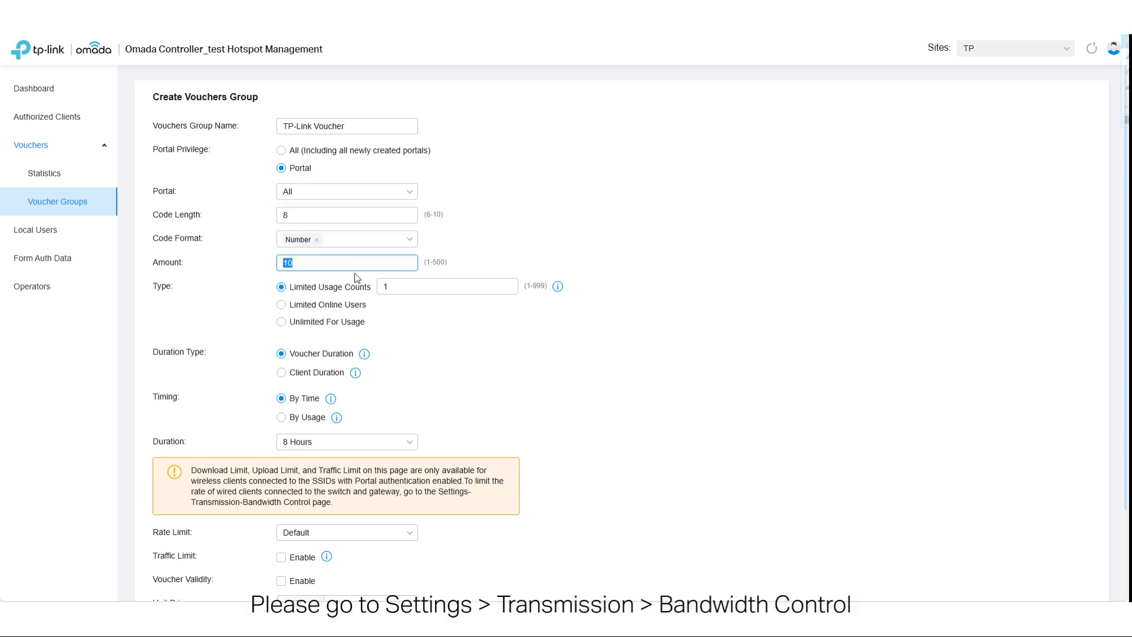
text(5)
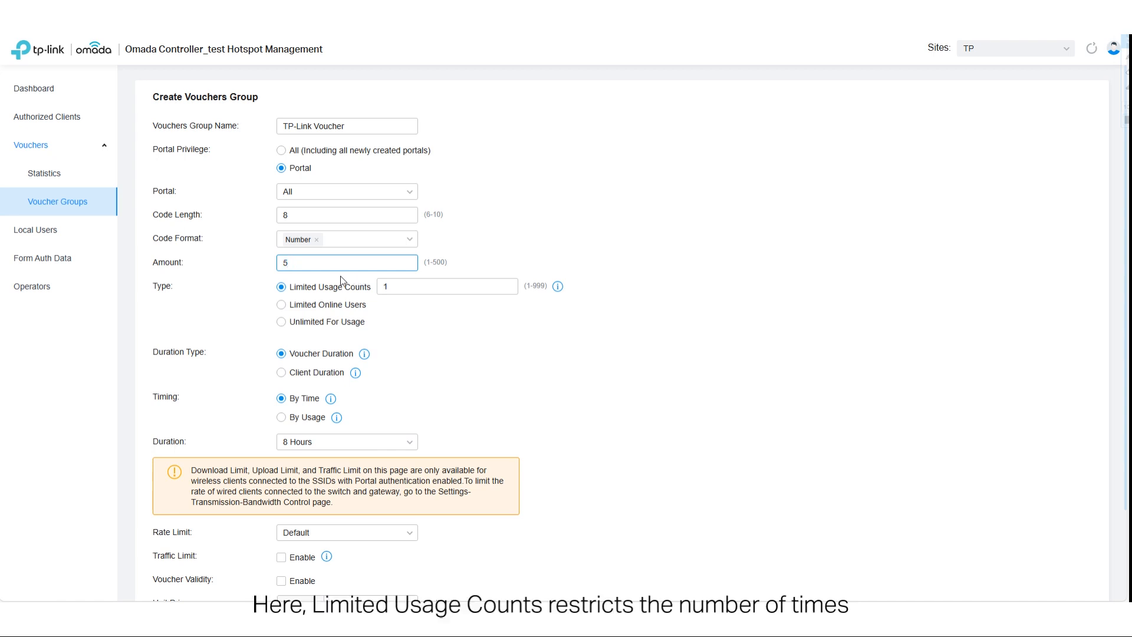
drag(391, 286, 369, 293)
text(5)
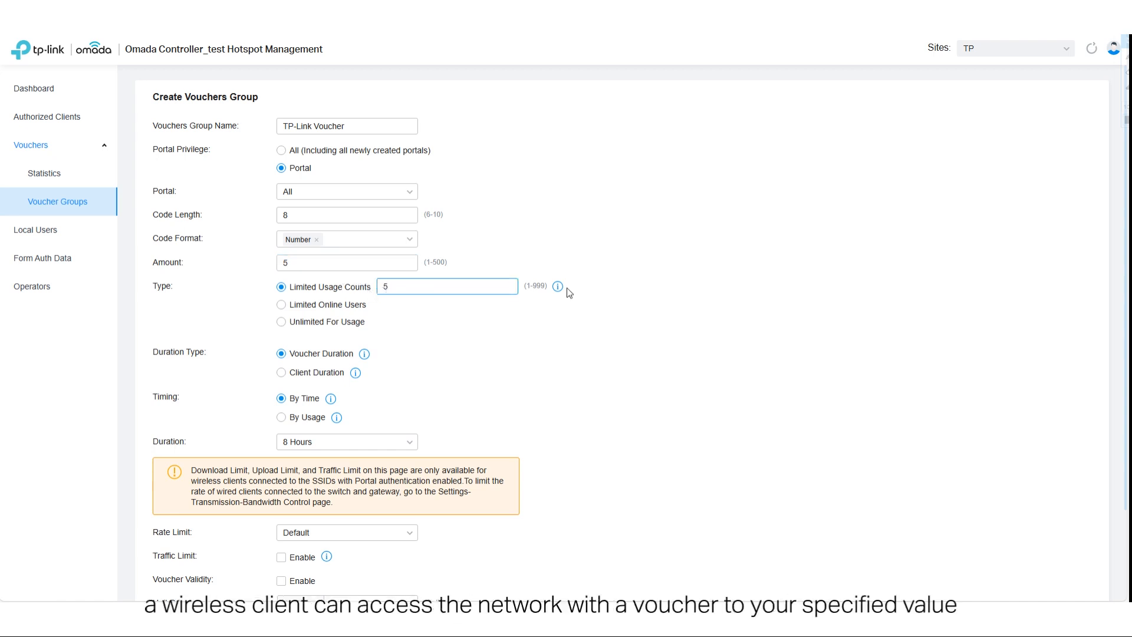
Step: Read the explanation of the usage types, try Limited Online Users, and return to Limited Usage Counts
mouse_move(559, 292)
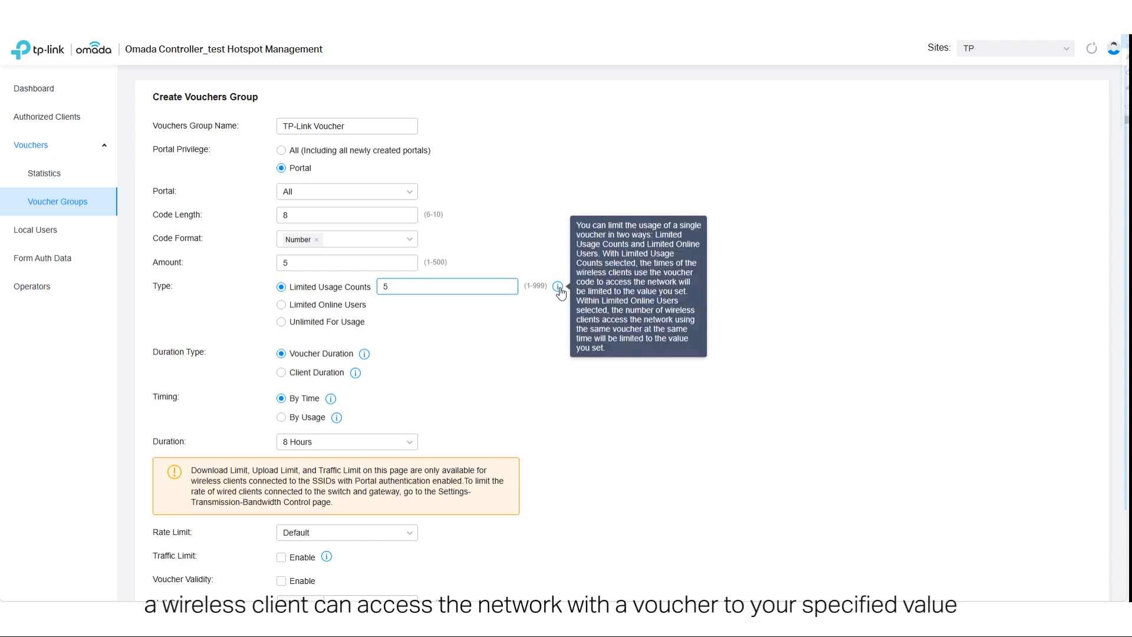
click(281, 305)
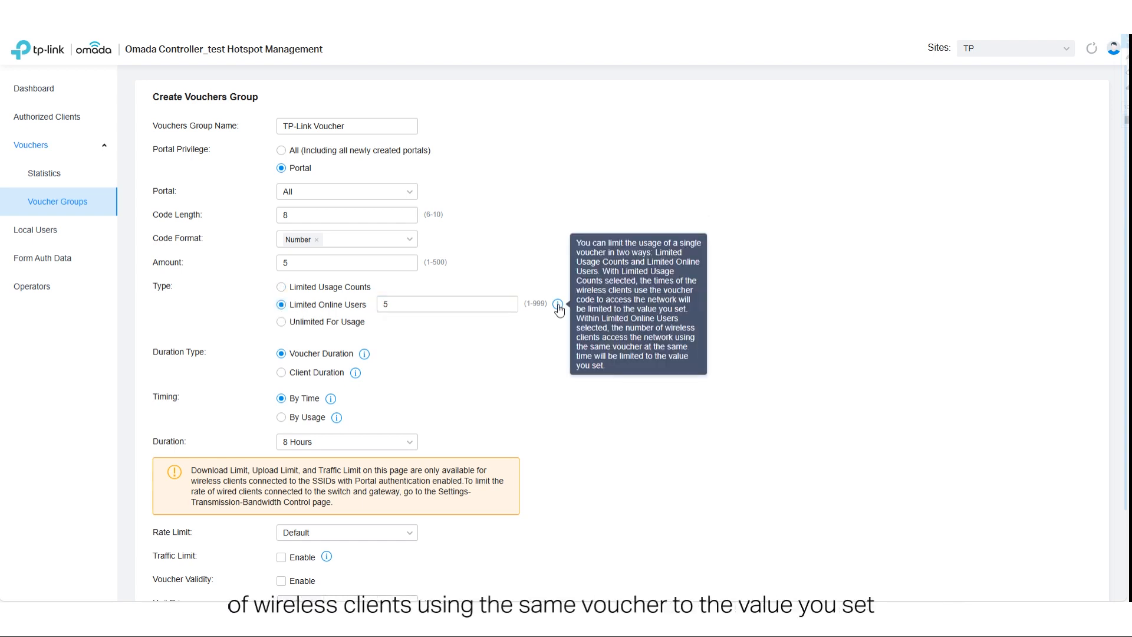
click(281, 287)
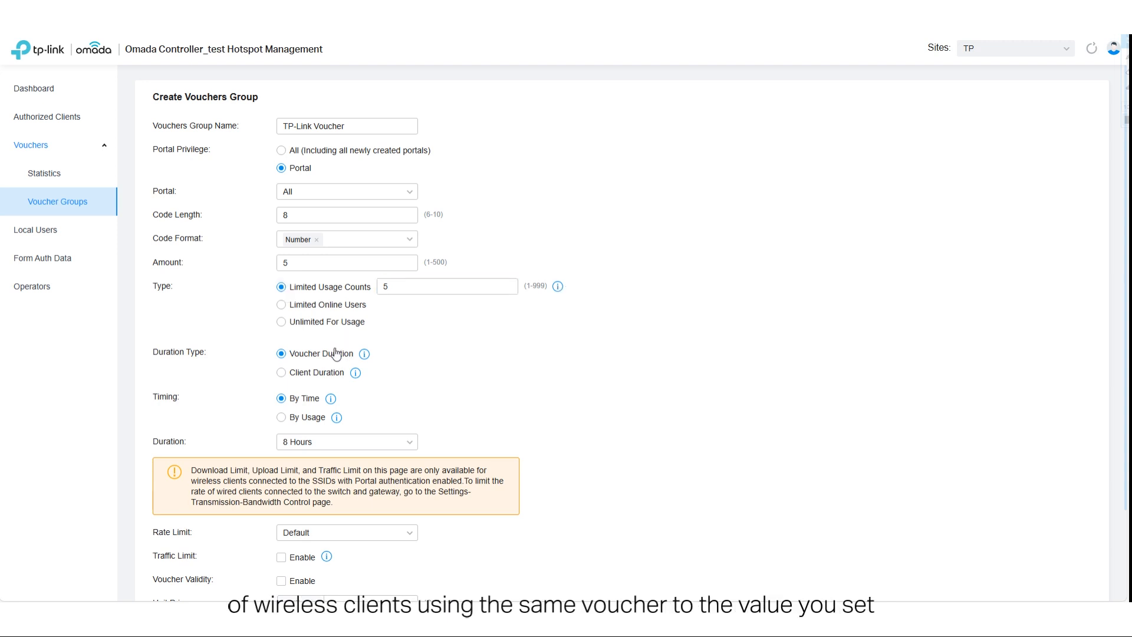
Step: Set the vouchers' rate limit to Custom and enable a download limit of 20 Mbps
scroll(447, 376, down, 1)
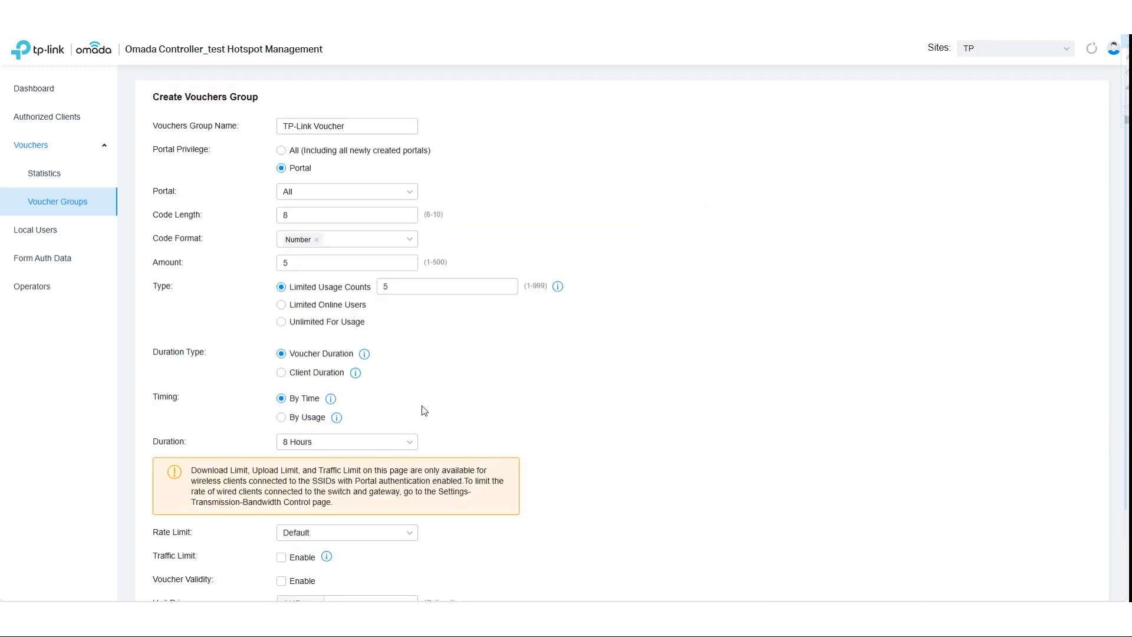
scroll(423, 409, down, 2)
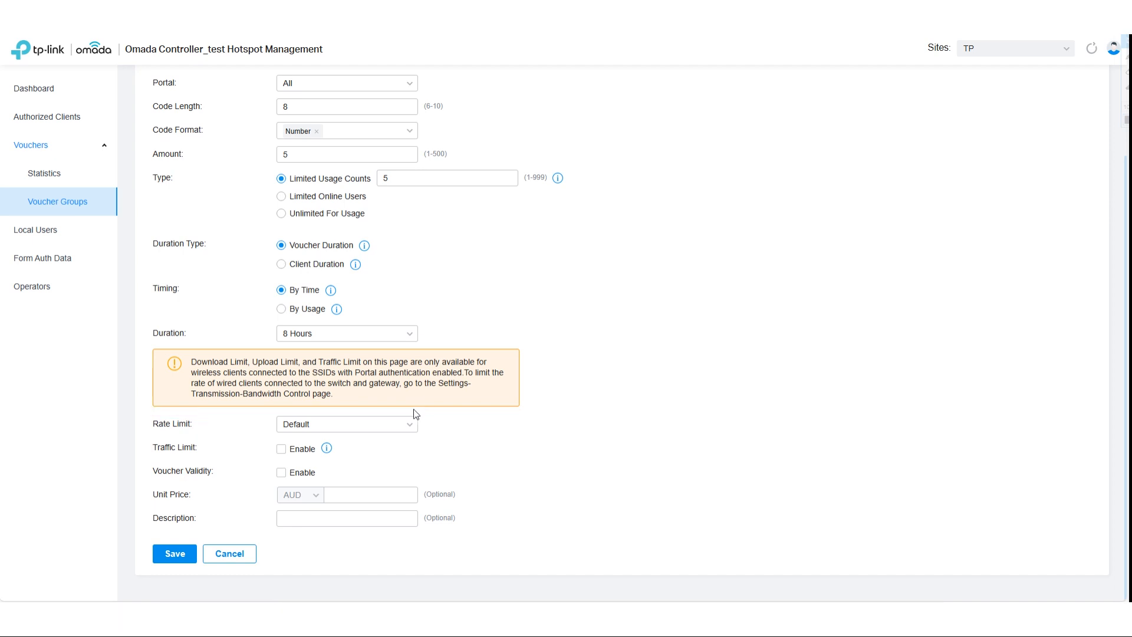
click(407, 426)
click(310, 453)
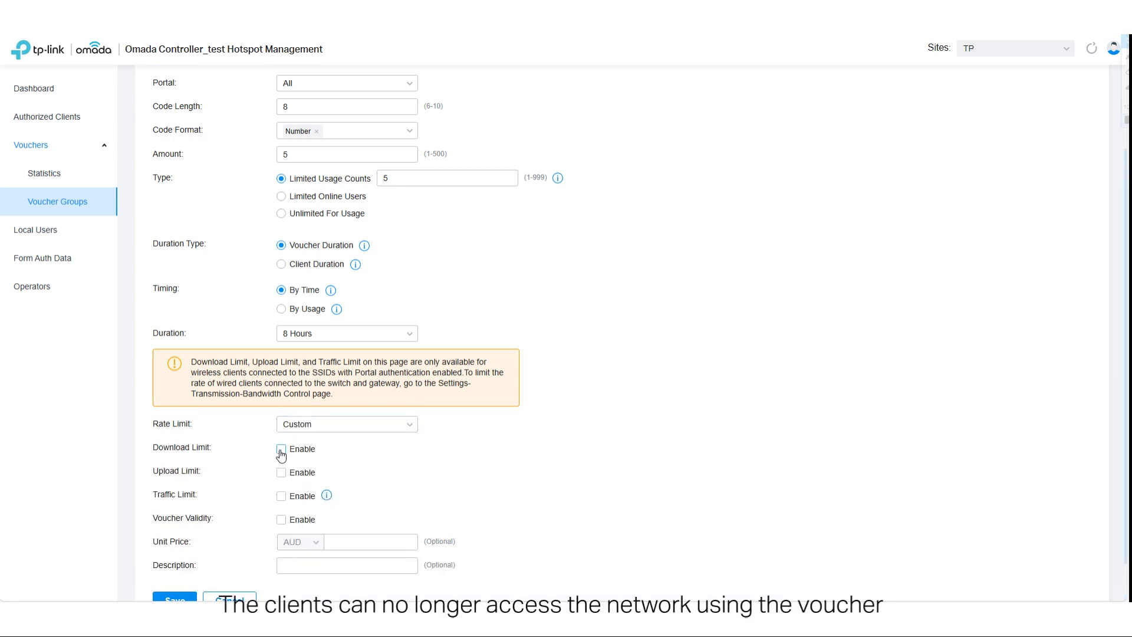
click(281, 449)
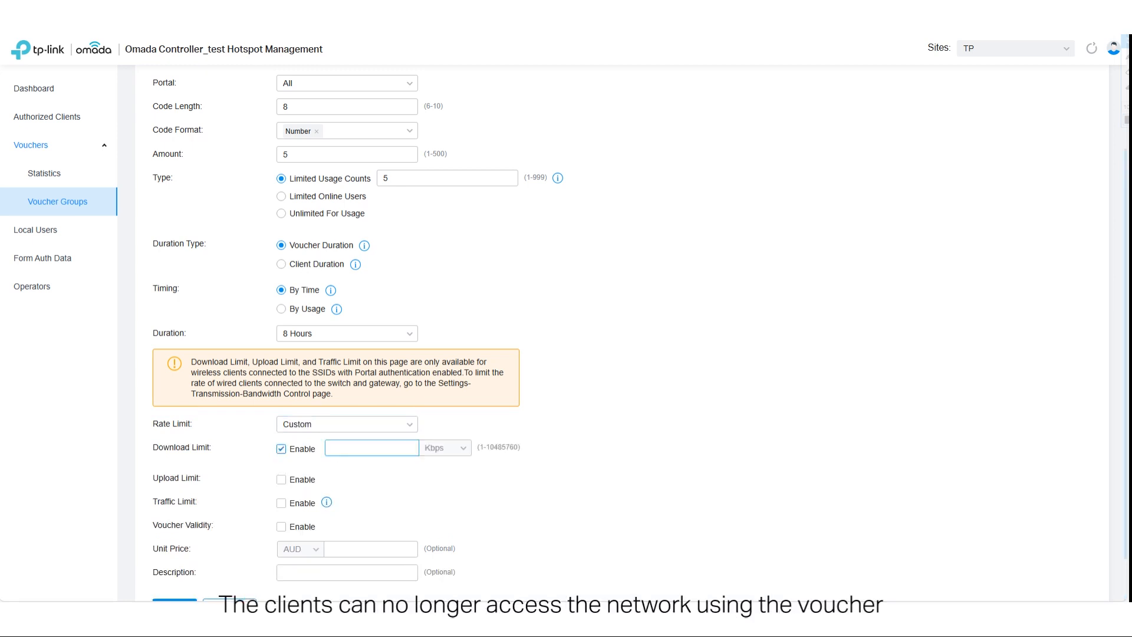
text(20)
click(463, 447)
click(441, 493)
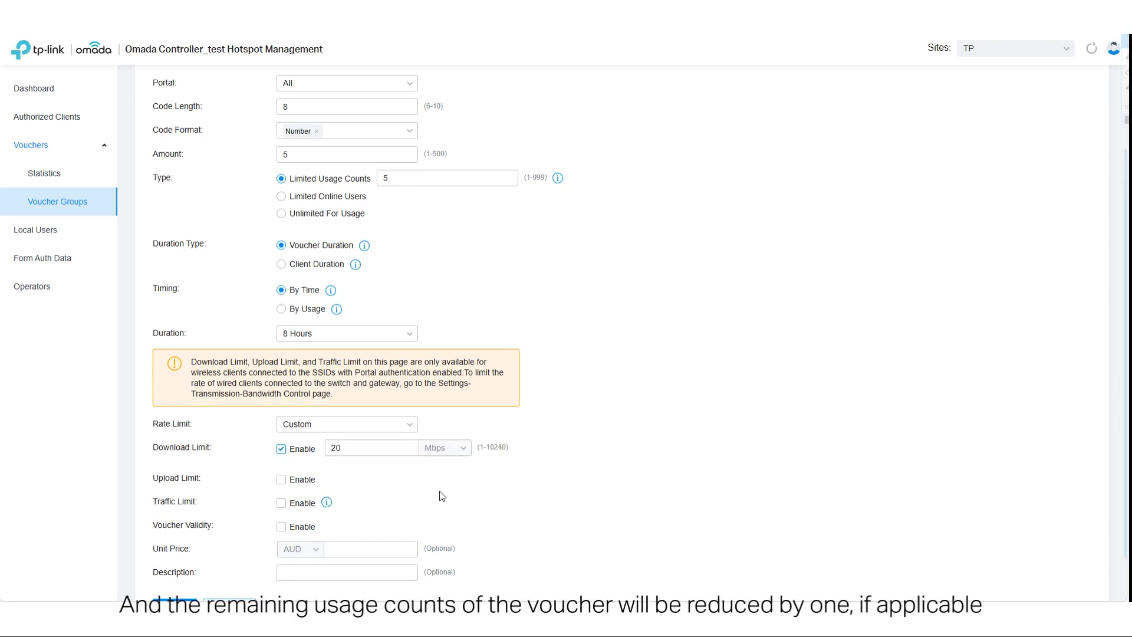
Step: Enable the vouchers' upload limit and set it to 10 Mbps
click(281, 479)
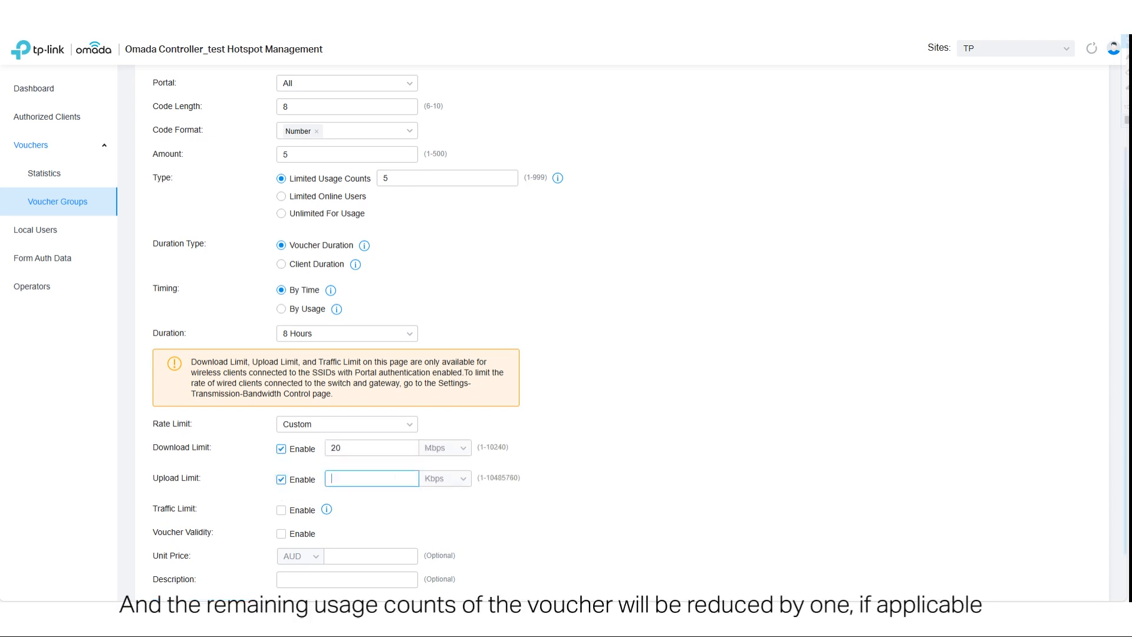
text(10)
click(457, 478)
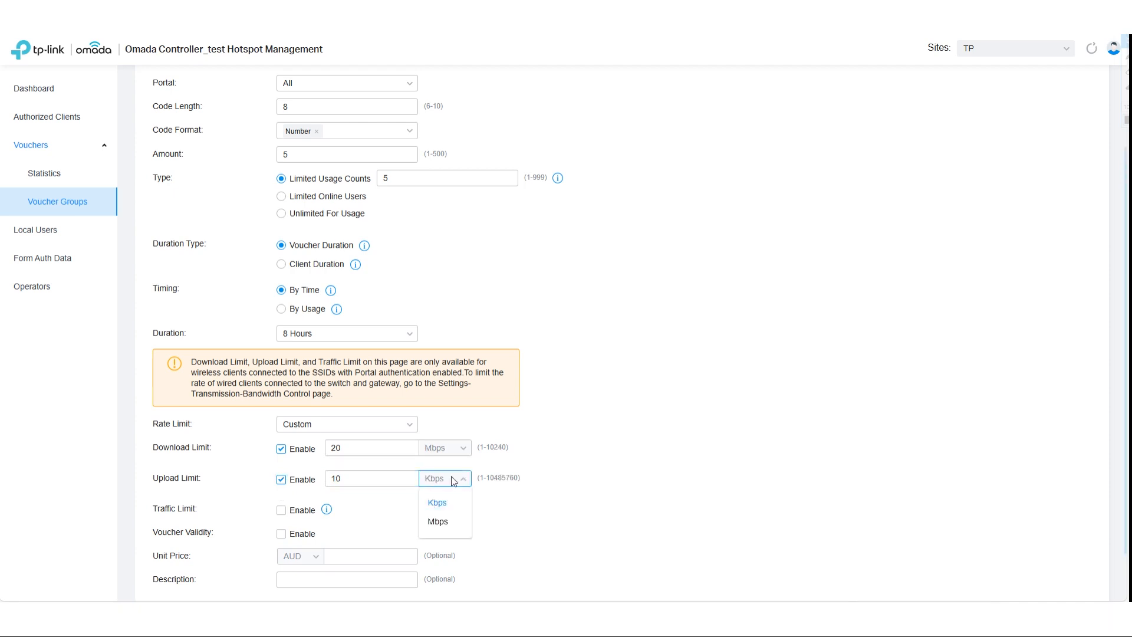
click(441, 521)
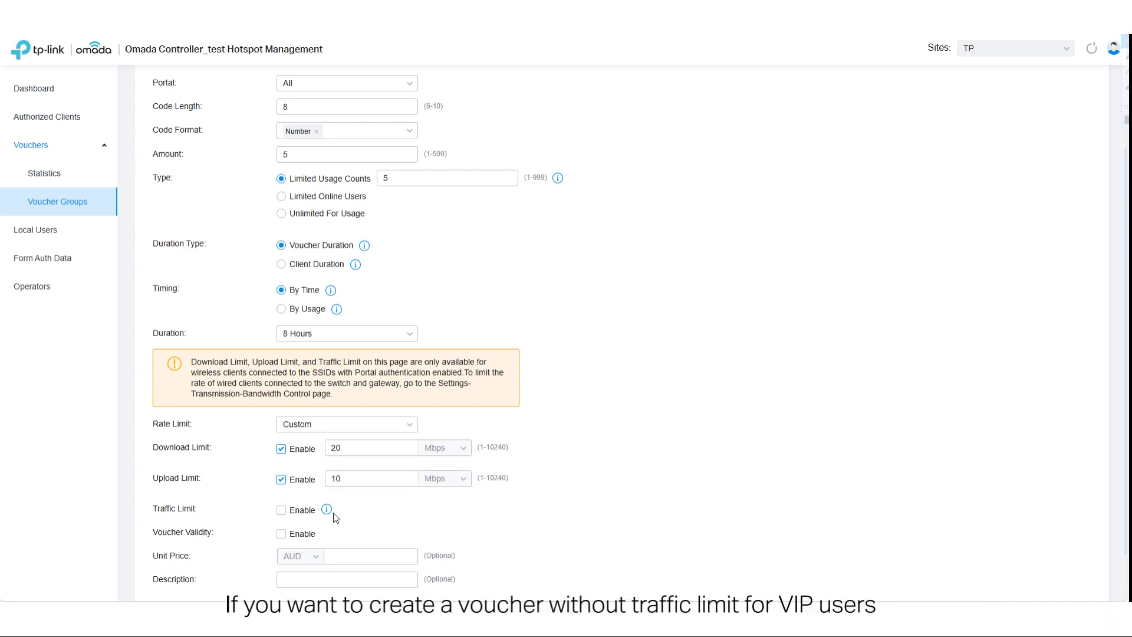
Step: Enable the vouchers' traffic limit and set it to 20 GB for every day
click(282, 511)
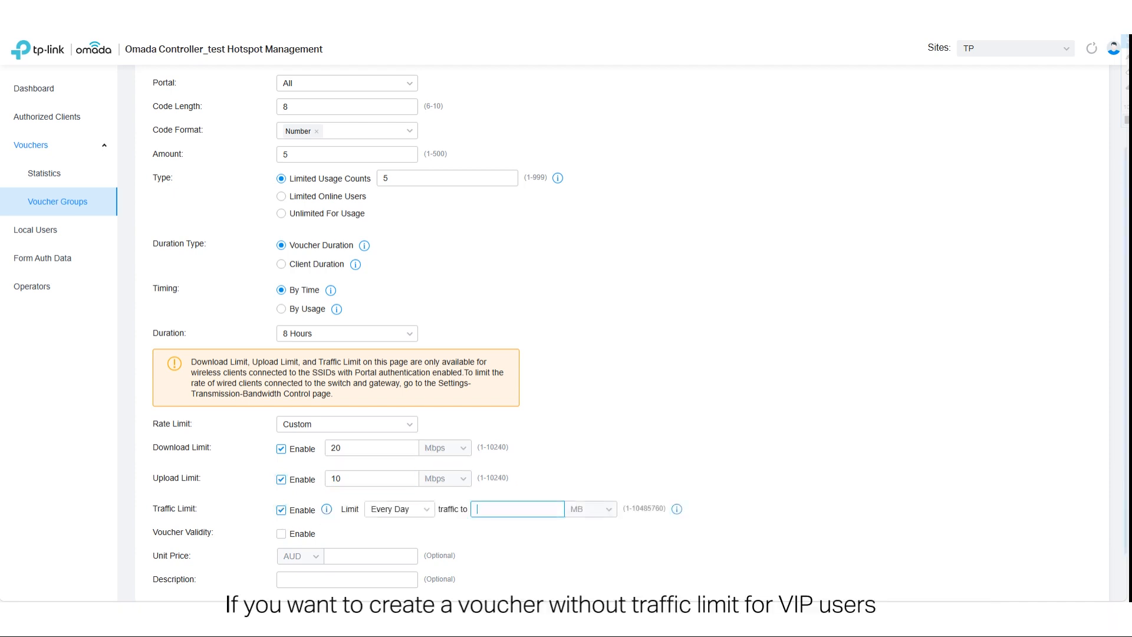
text(20)
click(602, 512)
click(587, 552)
Step: Enable voucher validity with the default effective and expiration dates, and save the vouchers group
scroll(543, 546, down, 1)
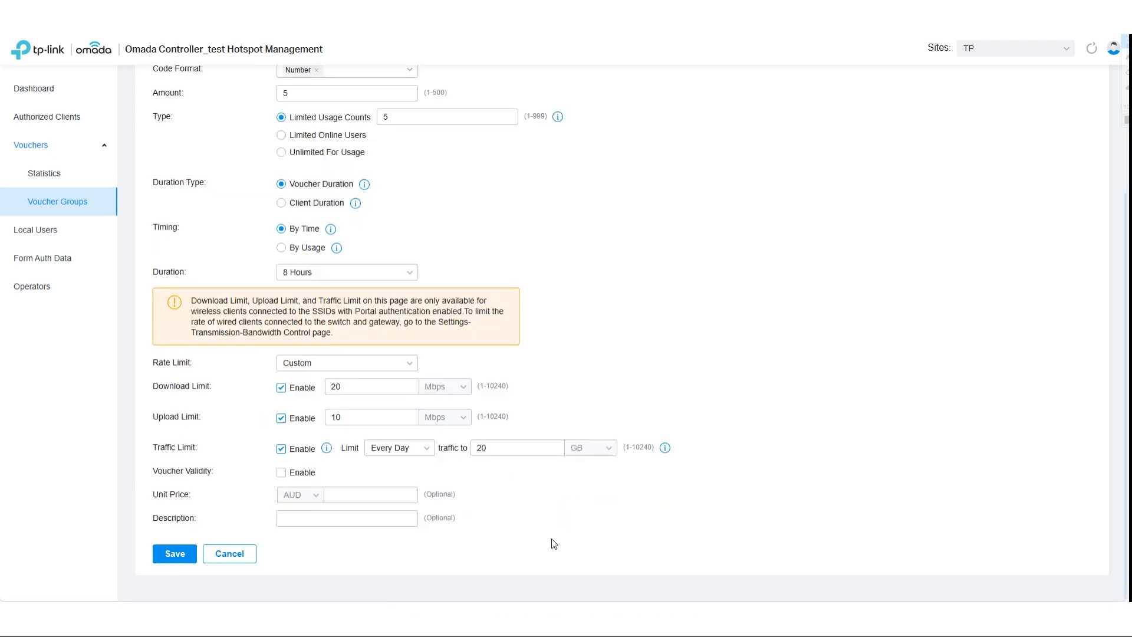
click(281, 472)
scroll(280, 473, down, 2)
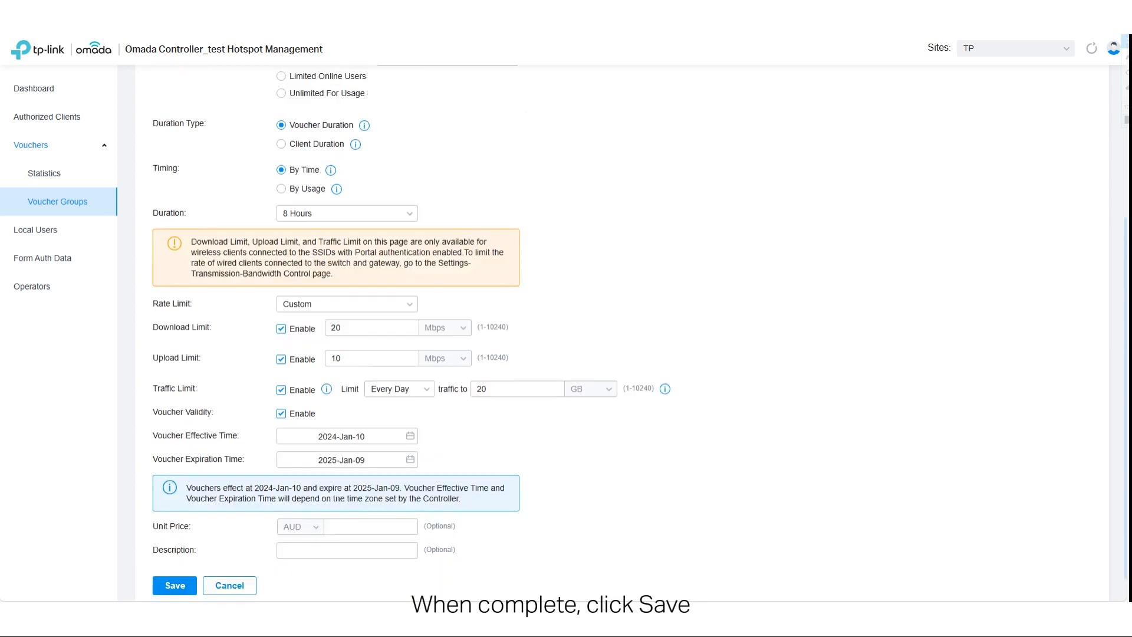
click(176, 553)
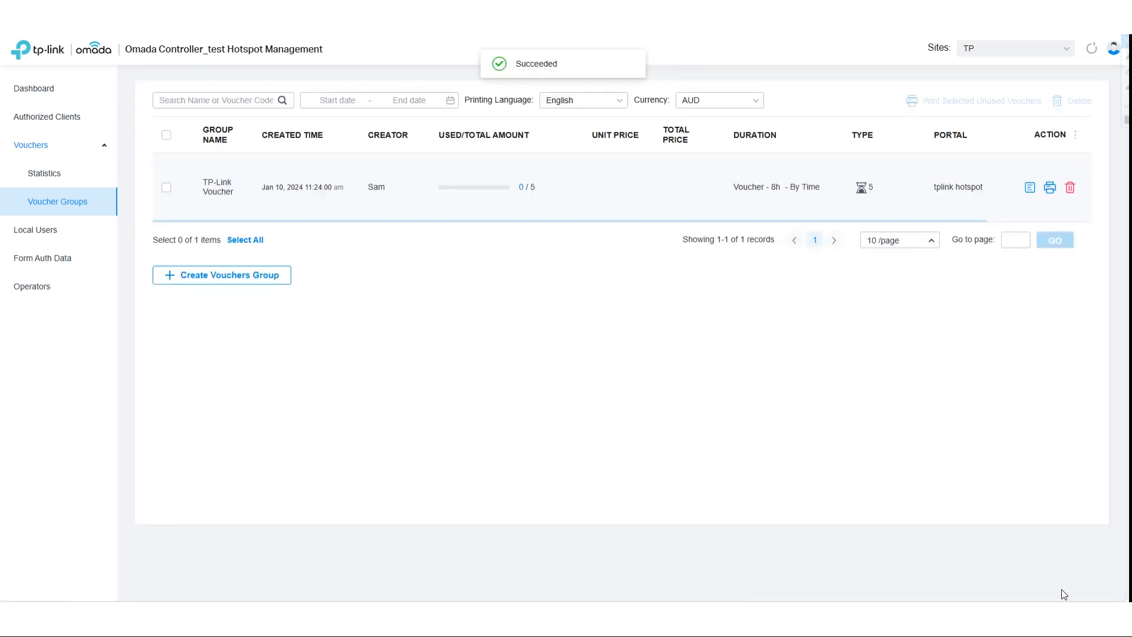
Step: Look at the TP-Link Voucher group's details, return to the group list and open the print preview of its vouchers
click(1029, 188)
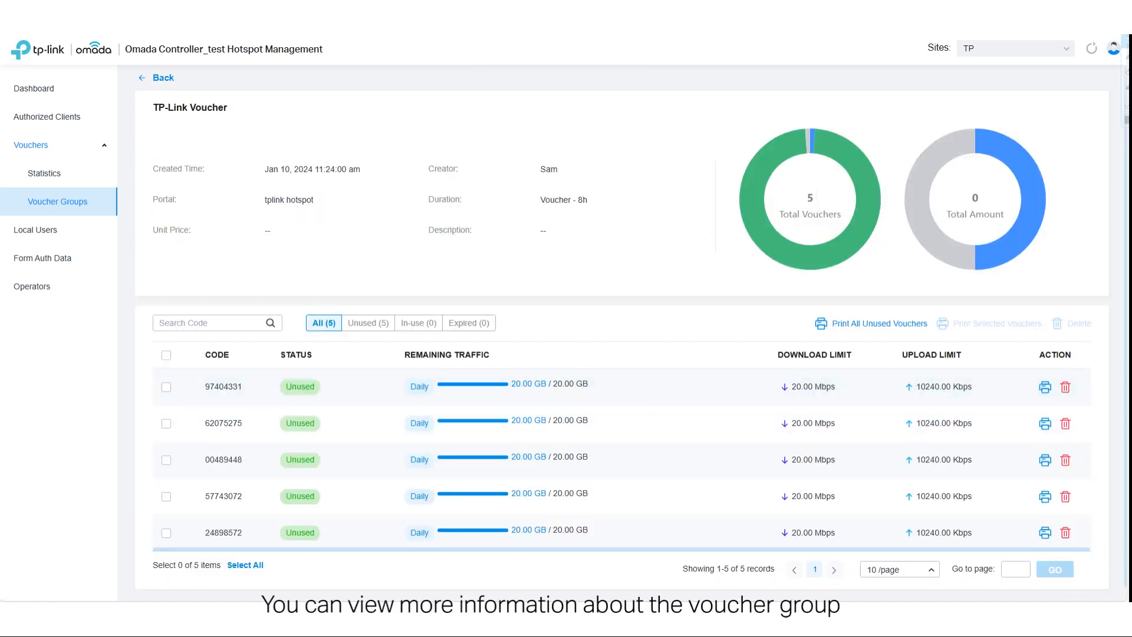
click(148, 79)
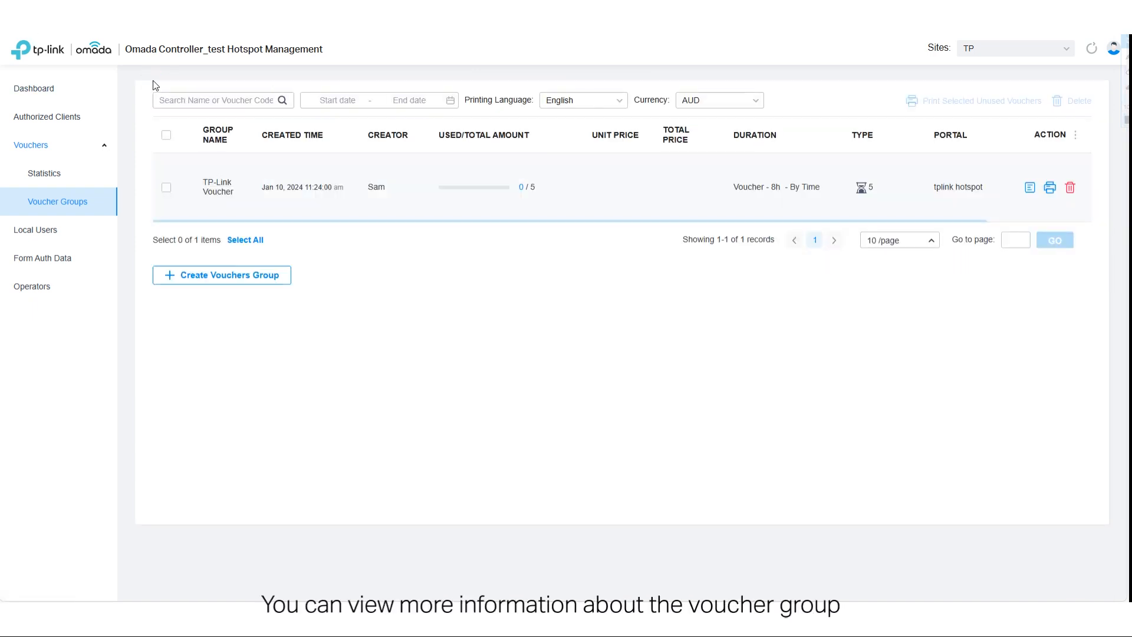
click(1050, 188)
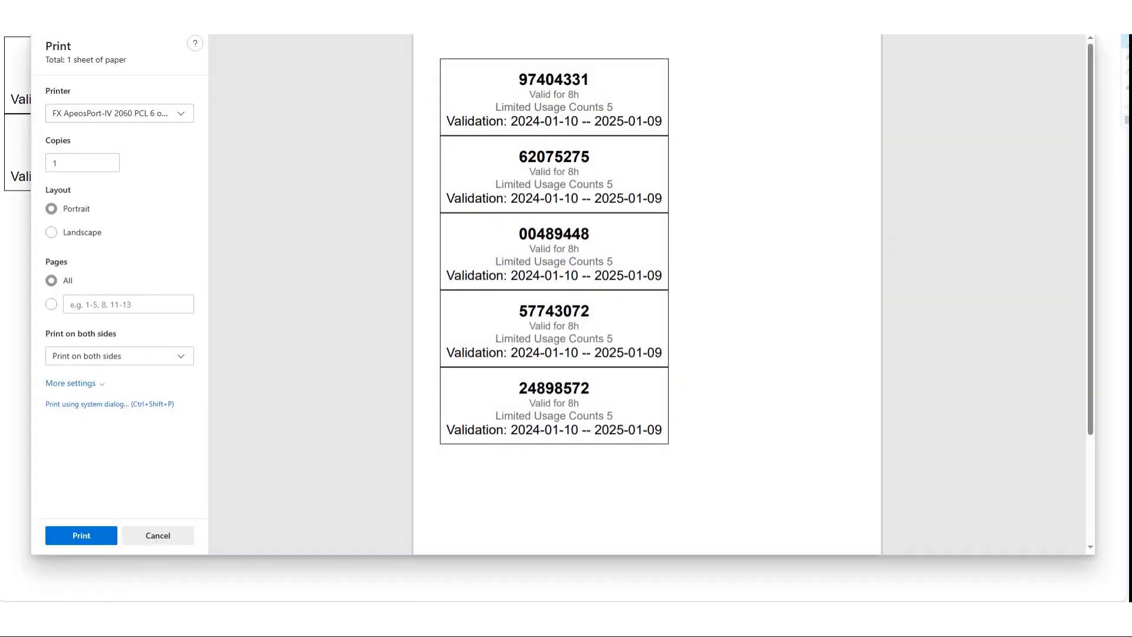